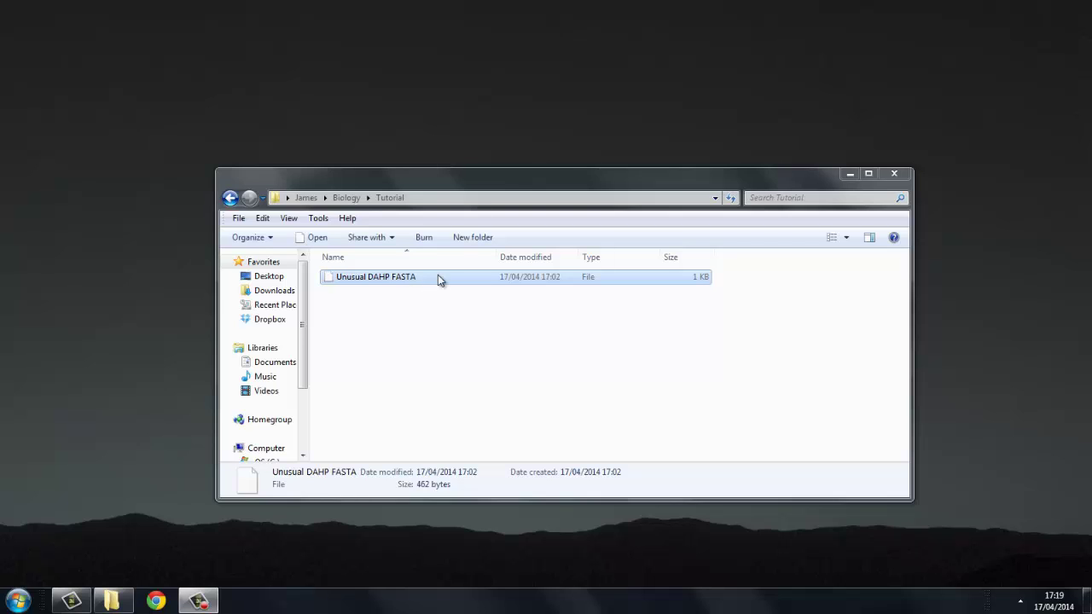
# Step: Open the Unusual DAHP FASTA file in Notepad, accepting the security warning
pyautogui.doubleClick(438, 277)
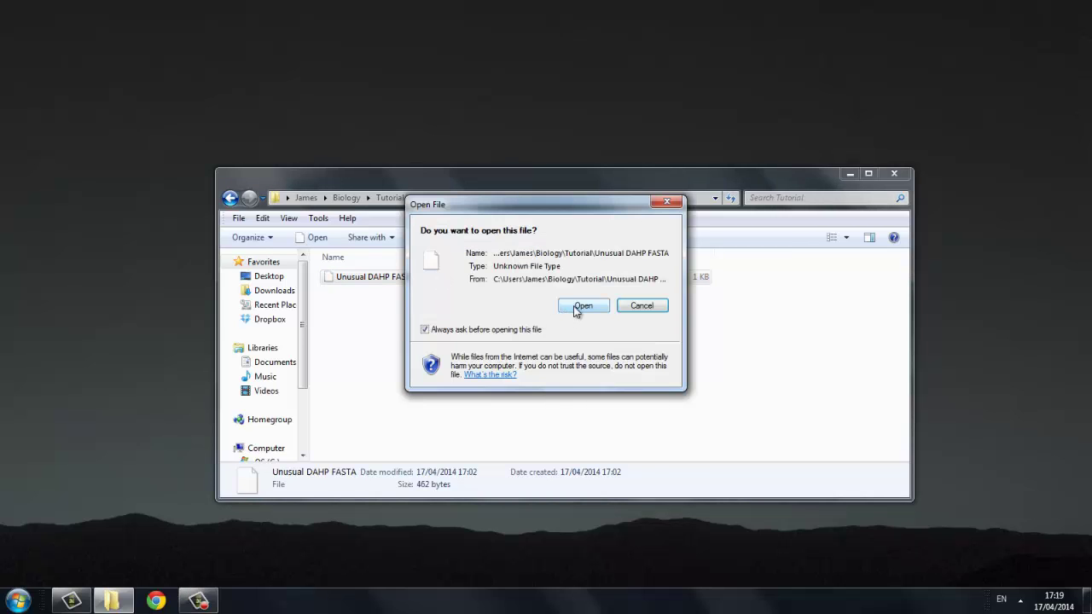
pyautogui.click(585, 373)
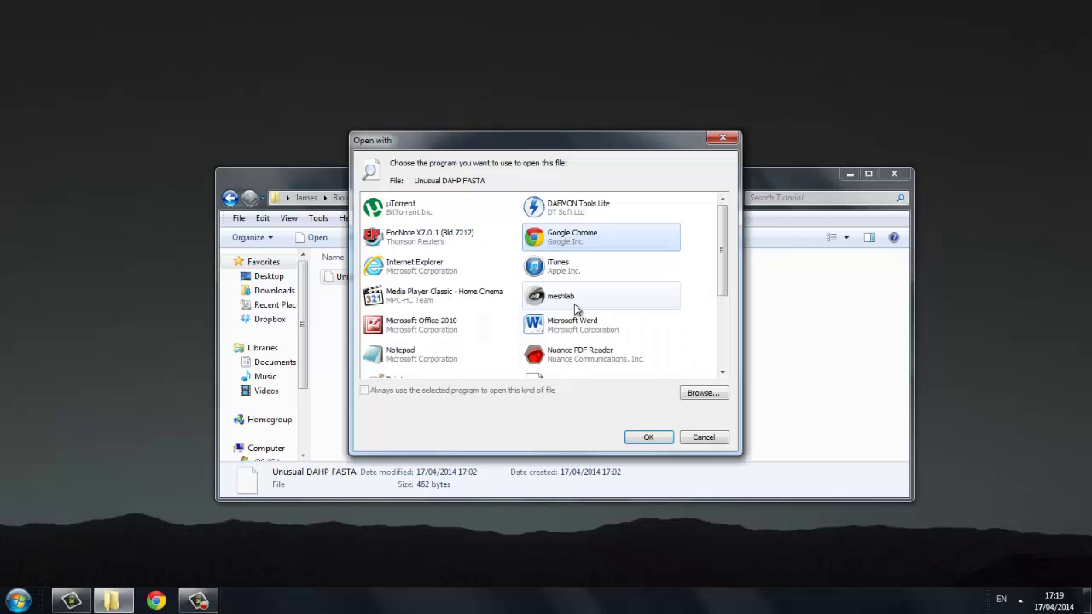
pyautogui.click(439, 353)
pyautogui.click(651, 437)
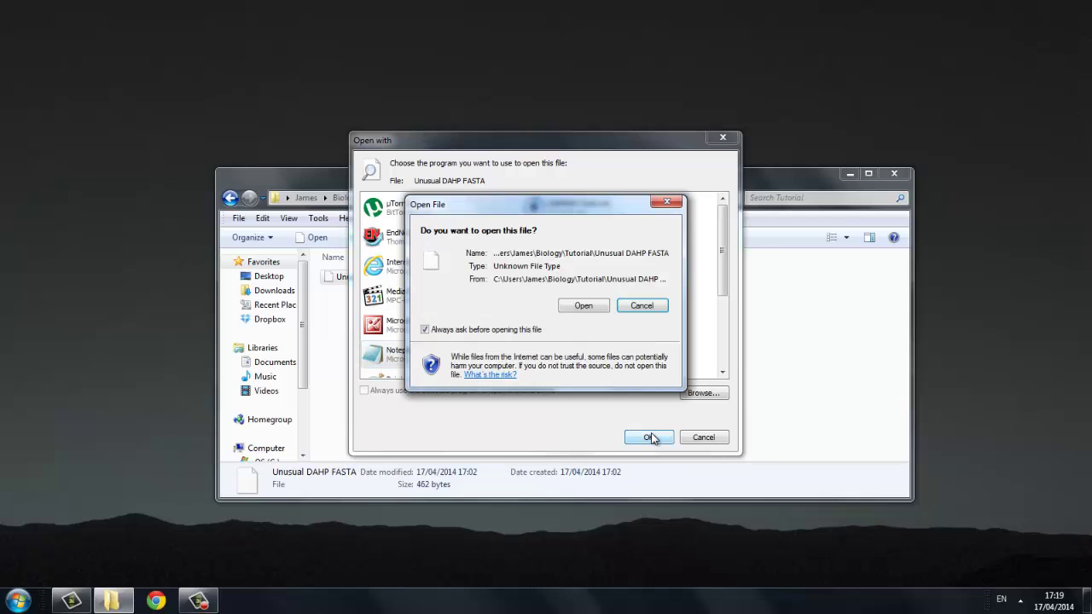
pyautogui.click(593, 309)
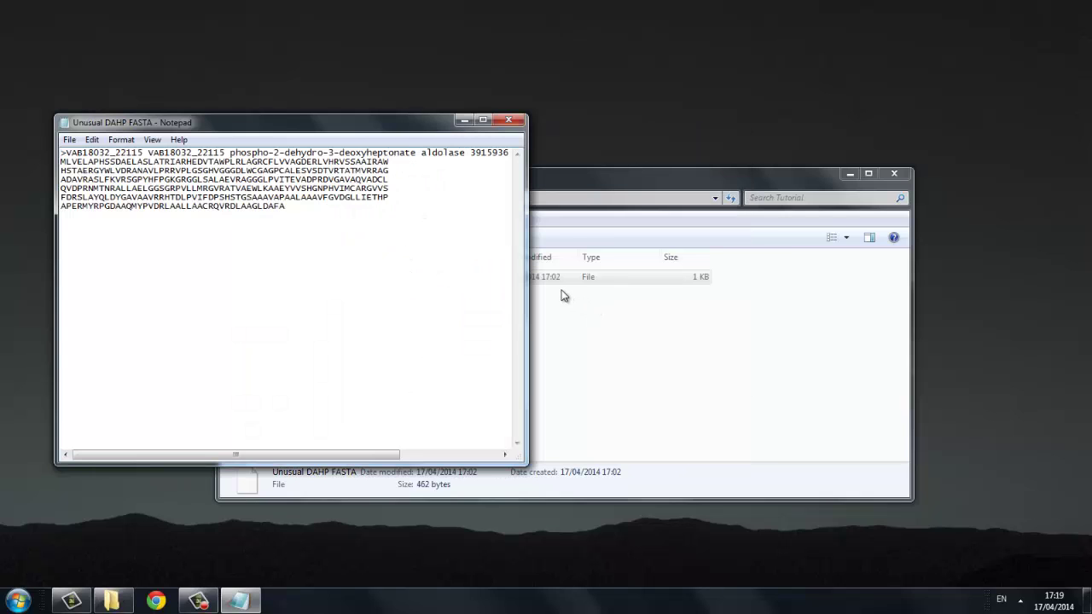
# Step: Copy the whole FASTA header and sequence from Notepad, then bring the BLAST page forward
pyautogui.moveTo(344, 232); pyautogui.dragTo(31, 146)
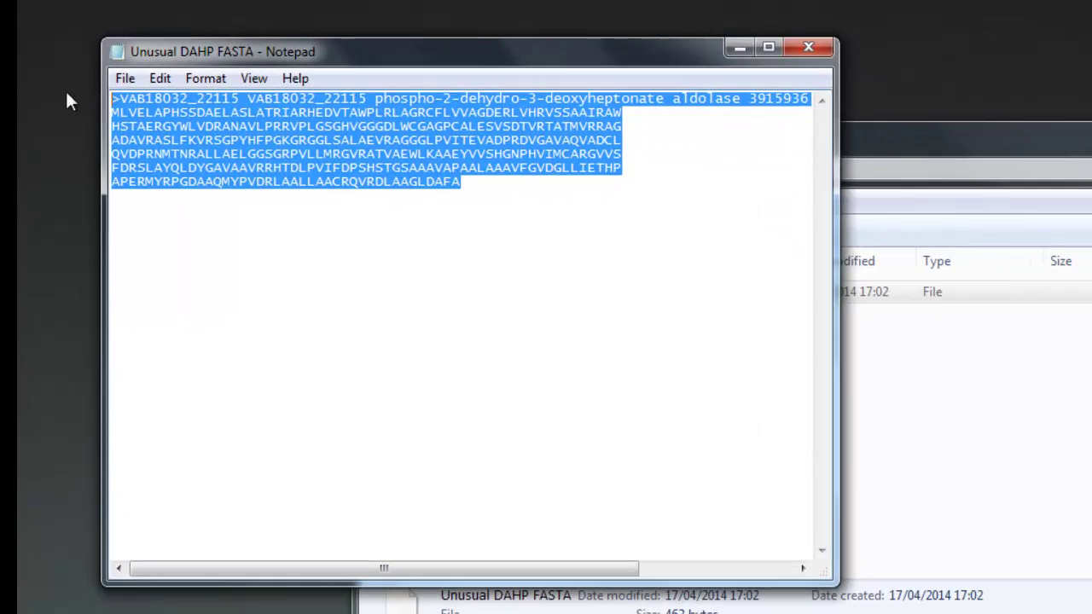
pyautogui.rightClick(327, 145)
pyautogui.click(363, 215)
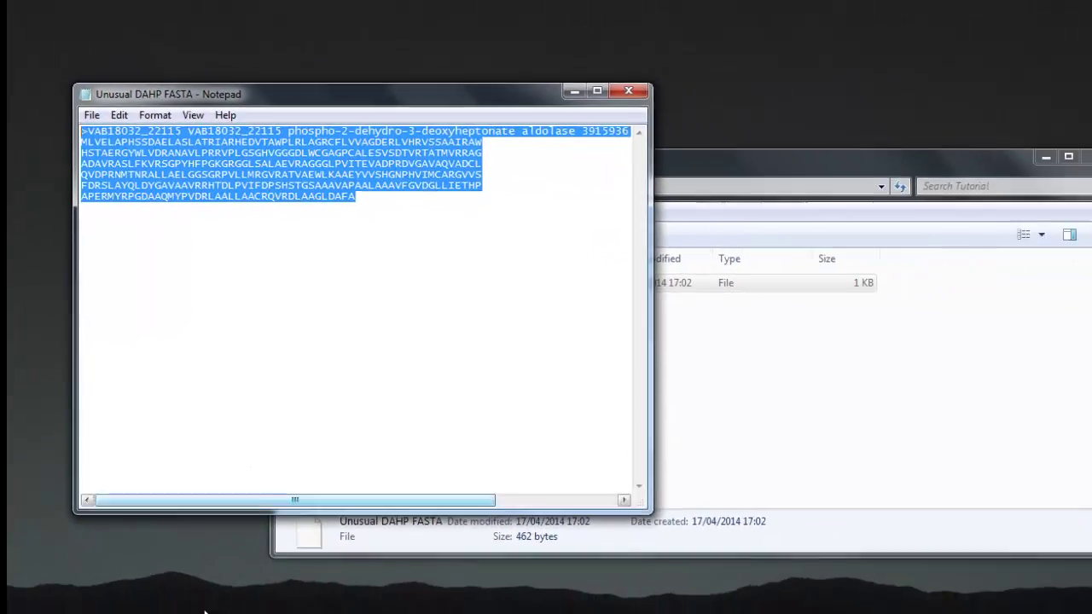
pyautogui.click(156, 602)
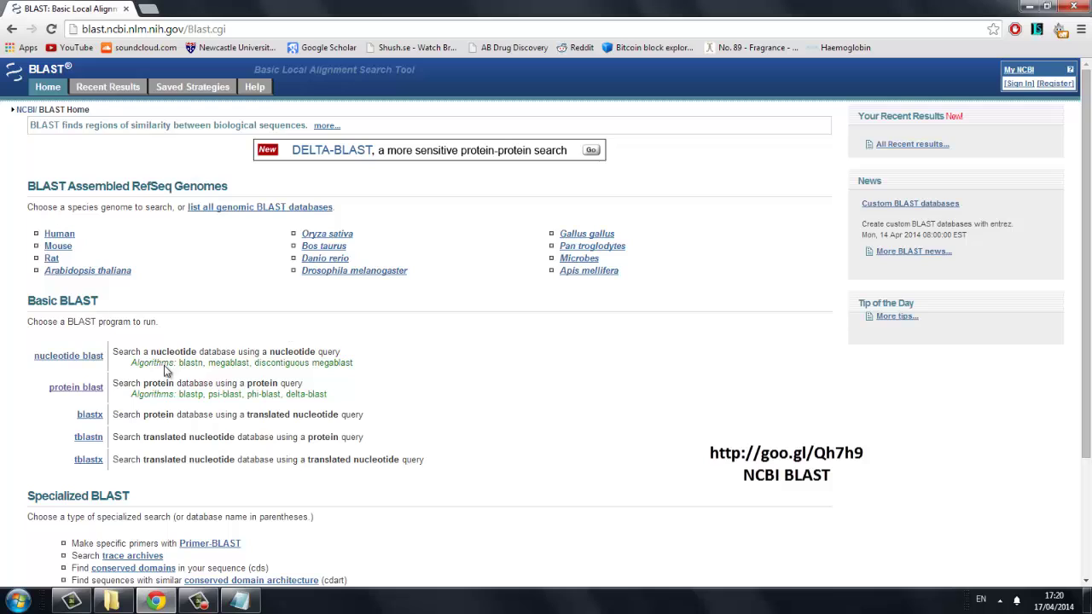
# Step: Paste the DAHP sequence into protein BLAST and run a PSI-BLAST search against nr
pyautogui.click(83, 391)
pyautogui.click(155, 200)
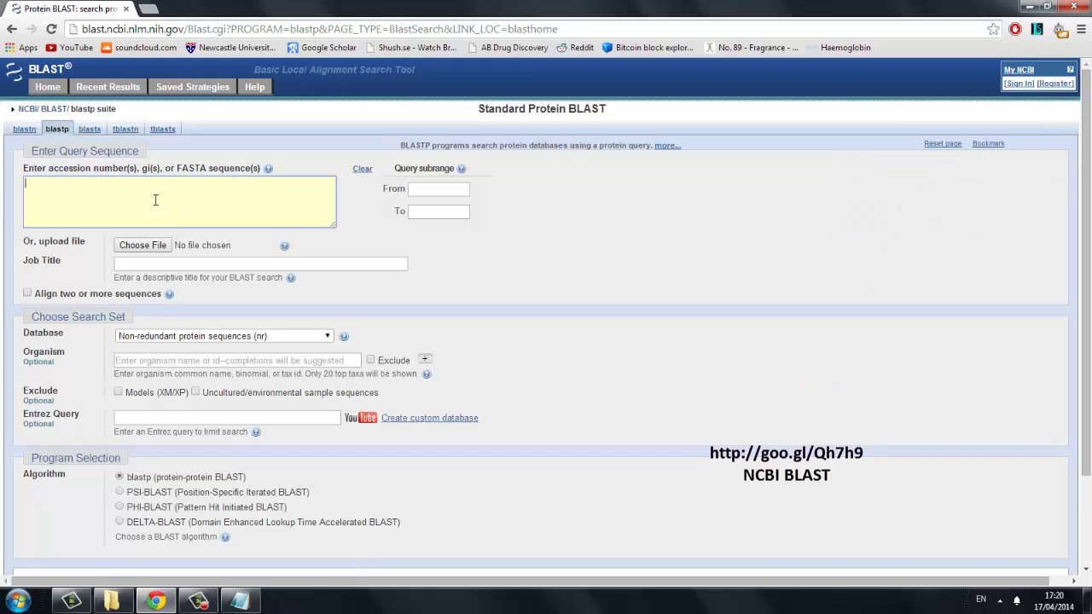
pyautogui.hotkey('ctrl', 'v')
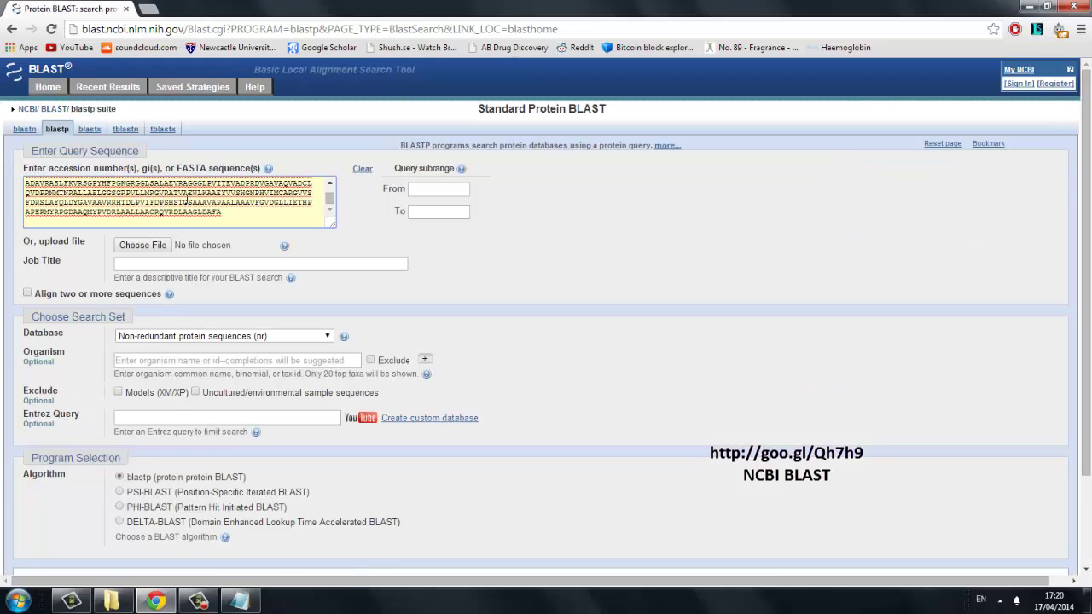
pyautogui.scroll(2, 187, 198)
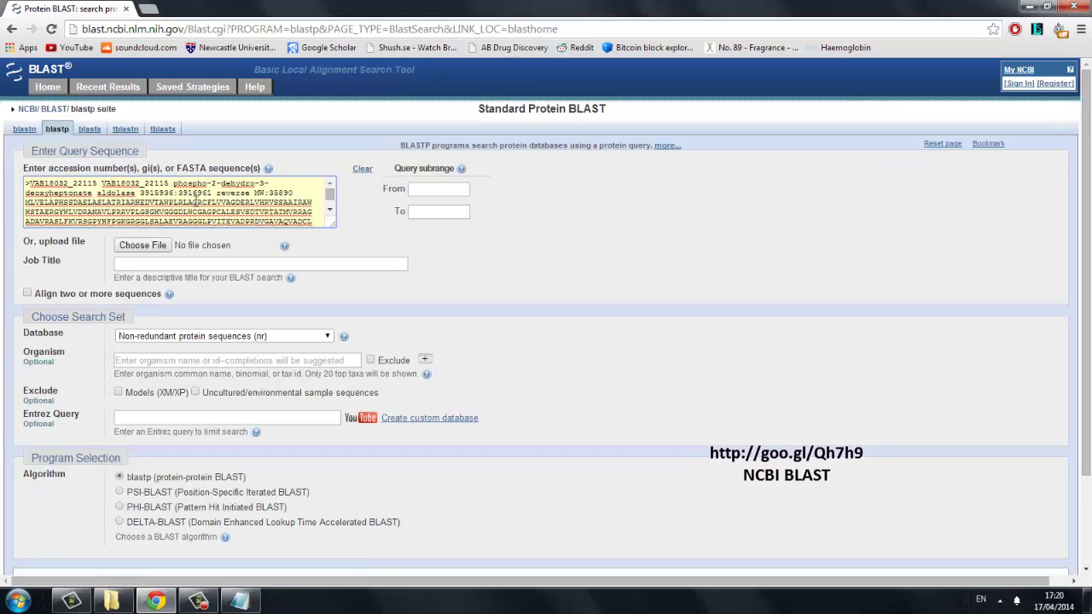
pyautogui.click(123, 497)
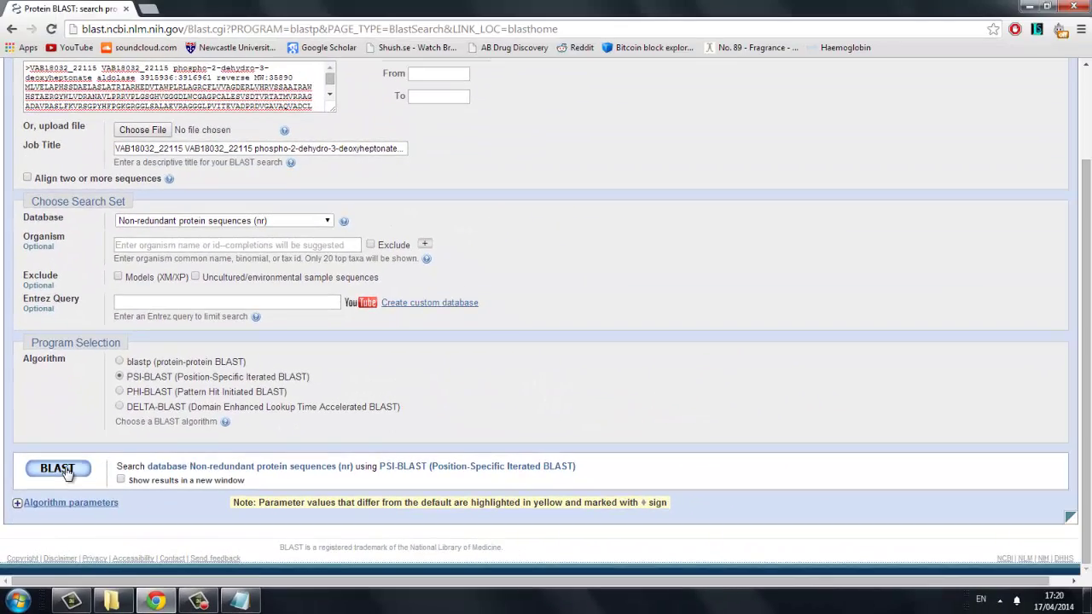
pyautogui.click(110, 556)
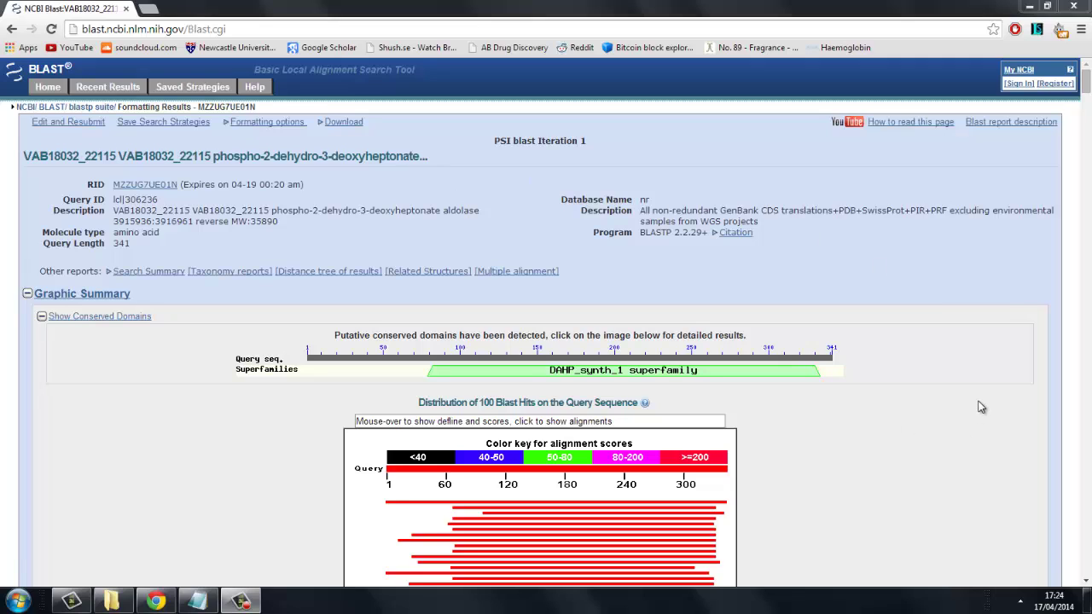
# Step: Open the top hit's alignment from its Max score link in the Descriptions table
pyautogui.scroll(-7, 945, 395)
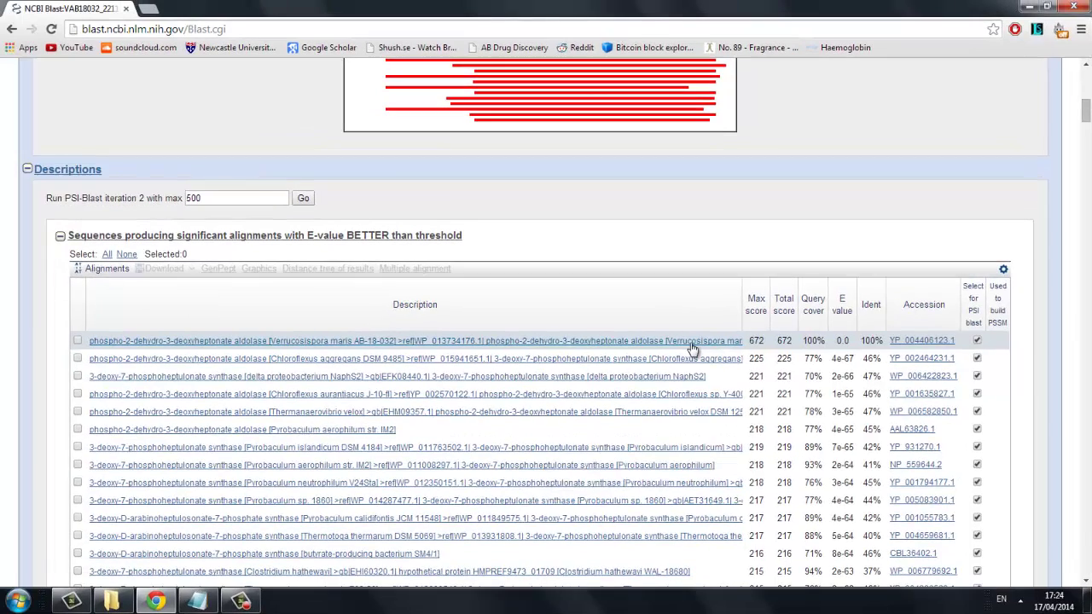
pyautogui.click(647, 315)
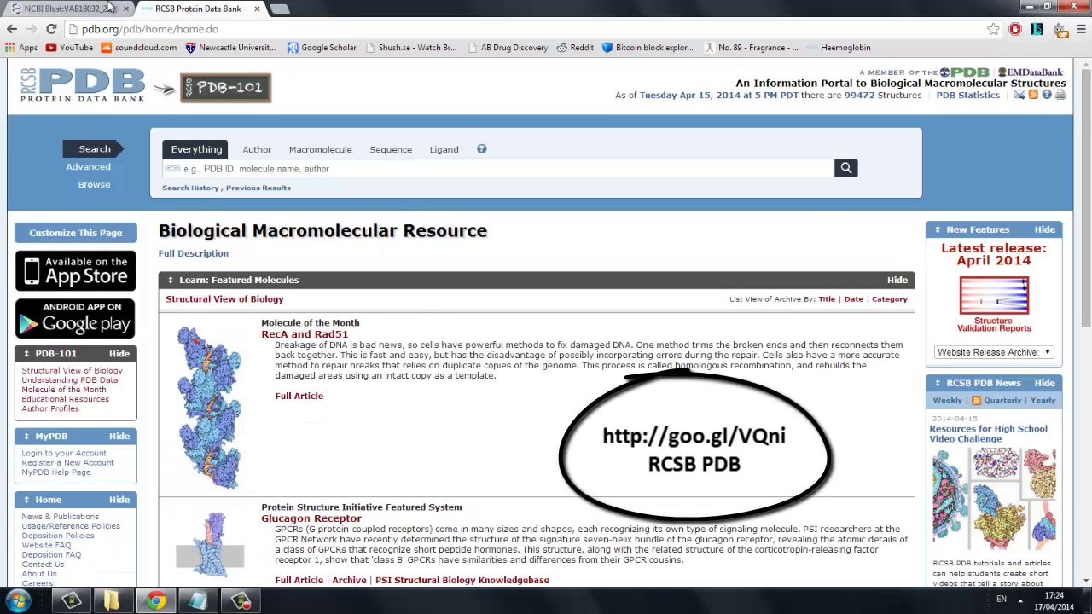
# Step: Copy the top hit's protein name from BLAST into the RCSB PDB search box
pyautogui.click(102, 7)
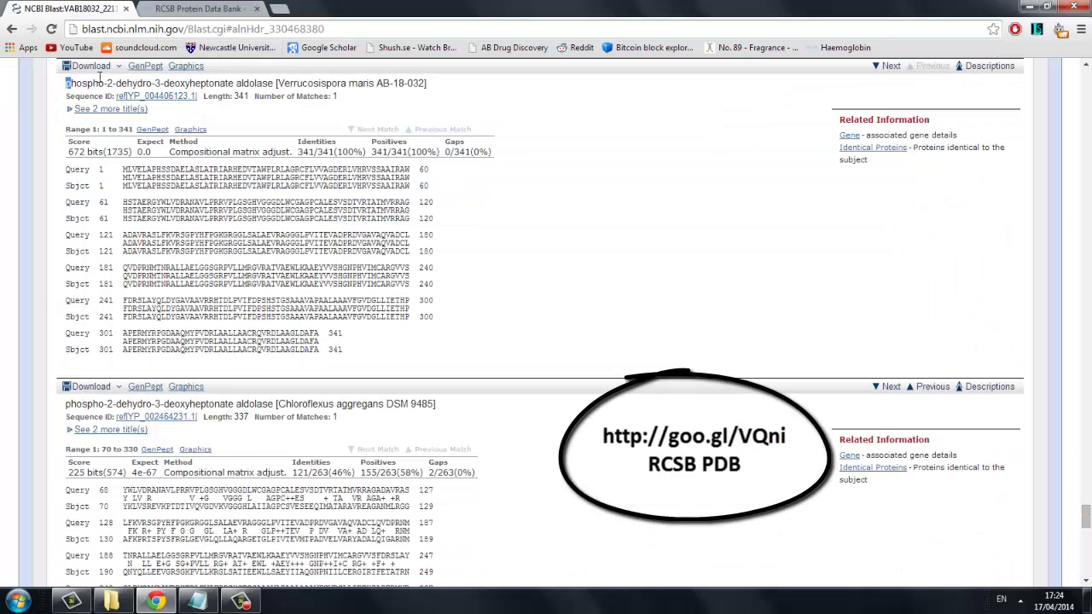
pyautogui.moveTo(100, 77); pyautogui.dragTo(275, 83)
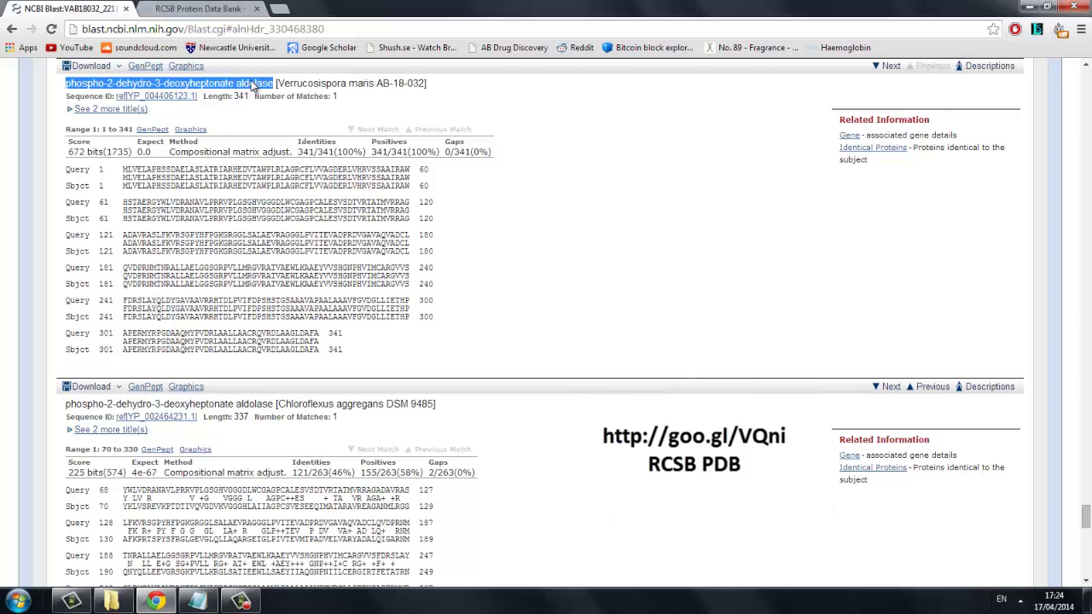
pyautogui.rightClick(256, 85)
pyautogui.click(272, 89)
pyautogui.click(198, 8)
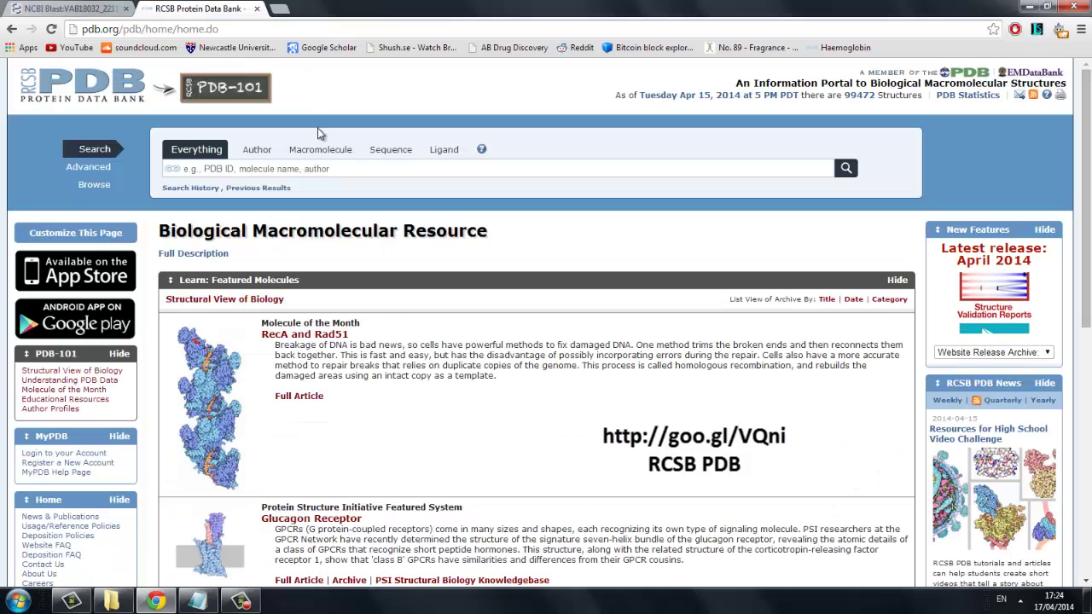
pyautogui.rightClick(284, 168)
pyautogui.click(320, 243)
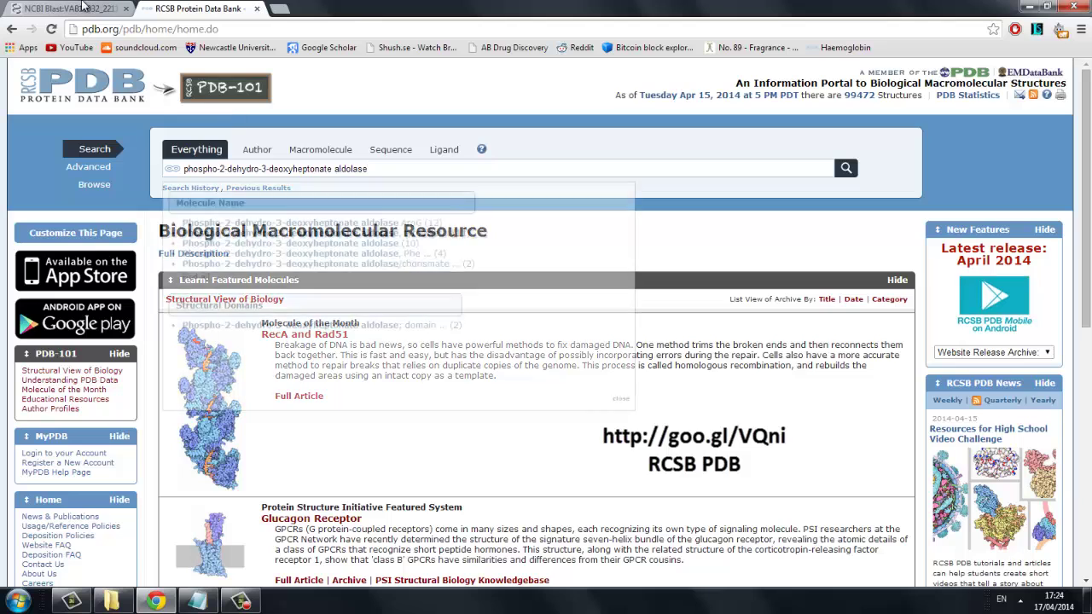
# Step: Append the organism name Verrucosispora maris to the query and run the PDB search
pyautogui.hotkey('ctrl', 'Tab')
pyautogui.moveTo(279, 85); pyautogui.dragTo(372, 82)
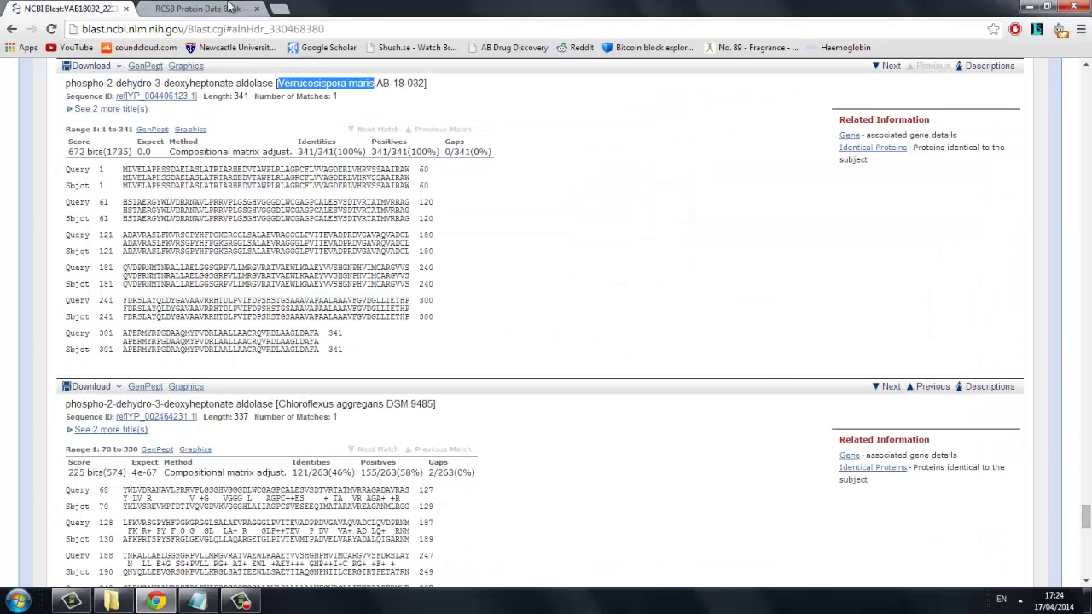
pyautogui.hotkey('ctrl', 'Tab')
pyautogui.click(386, 168)
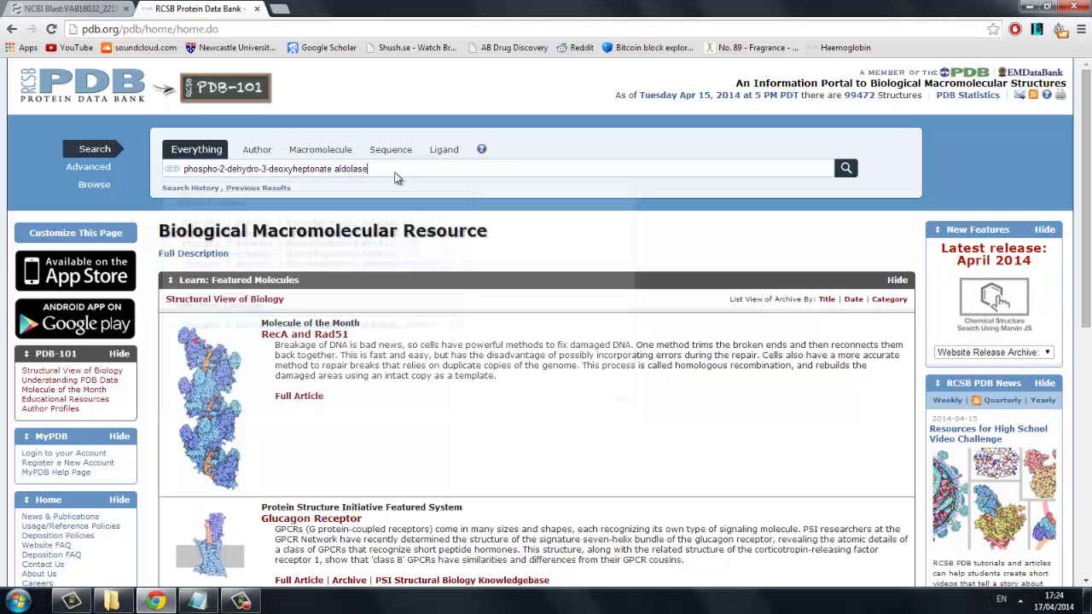
pyautogui.hotkey('ctrl', 'v')
pyautogui.press('Return')
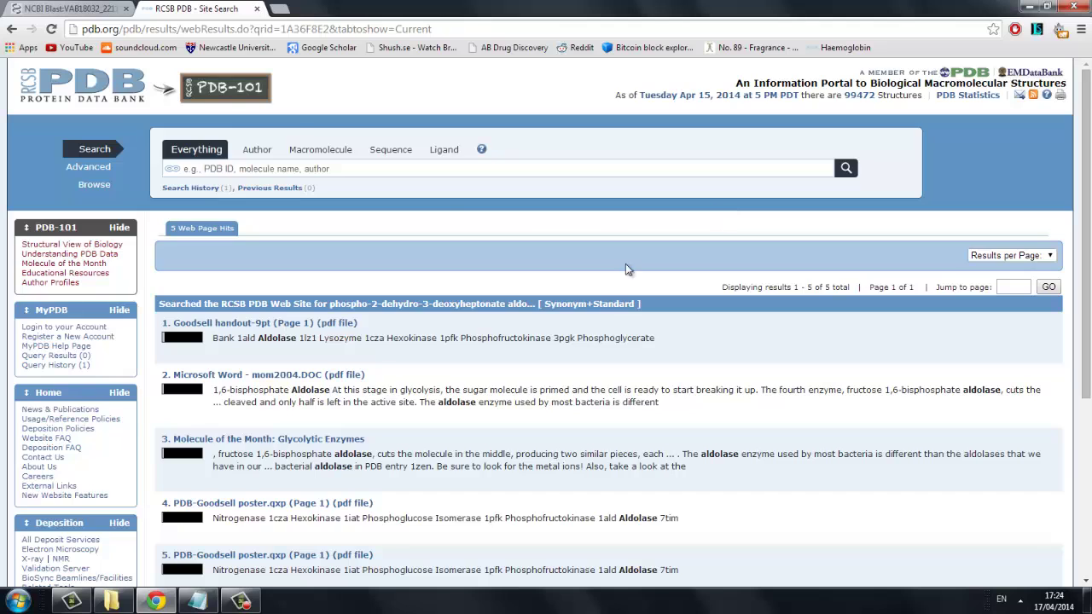
pyautogui.scroll(-1, 630, 266)
pyautogui.scroll(-1, 633, 260)
pyautogui.scroll(1, 512, 214)
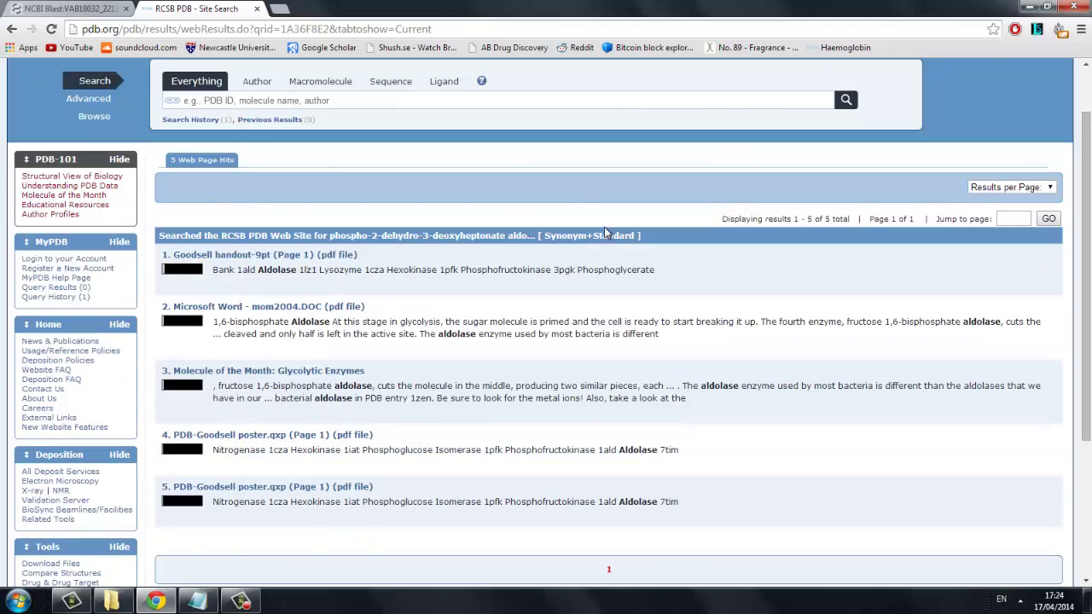
pyautogui.scroll(1, 301, 137)
# Step: Search PDB again using only the copied aldolase protein name and review the results
pyautogui.click(94, 8)
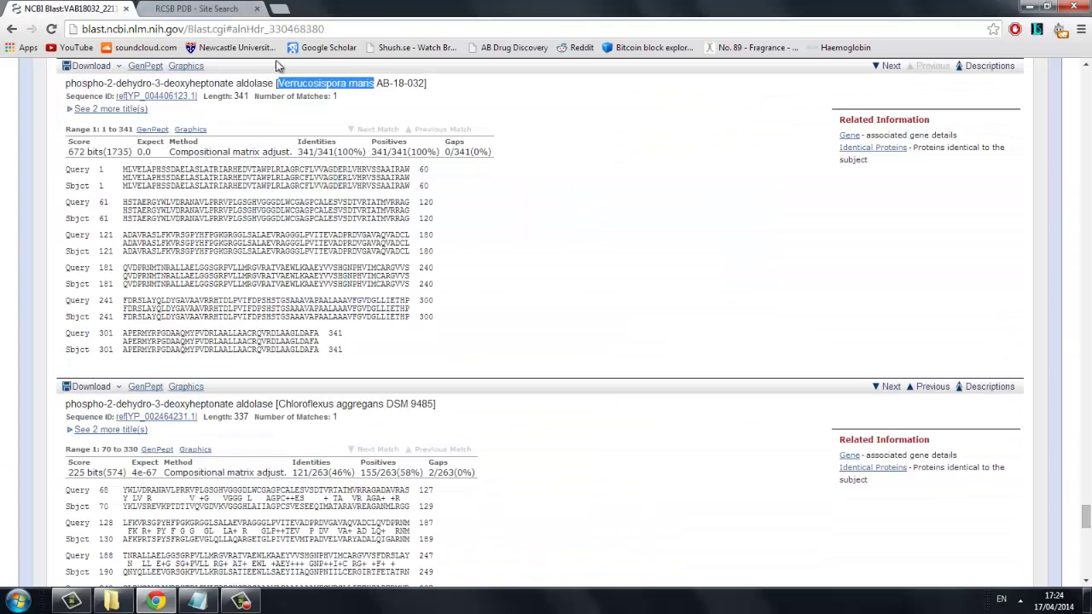
pyautogui.moveTo(67, 83); pyautogui.dragTo(288, 85)
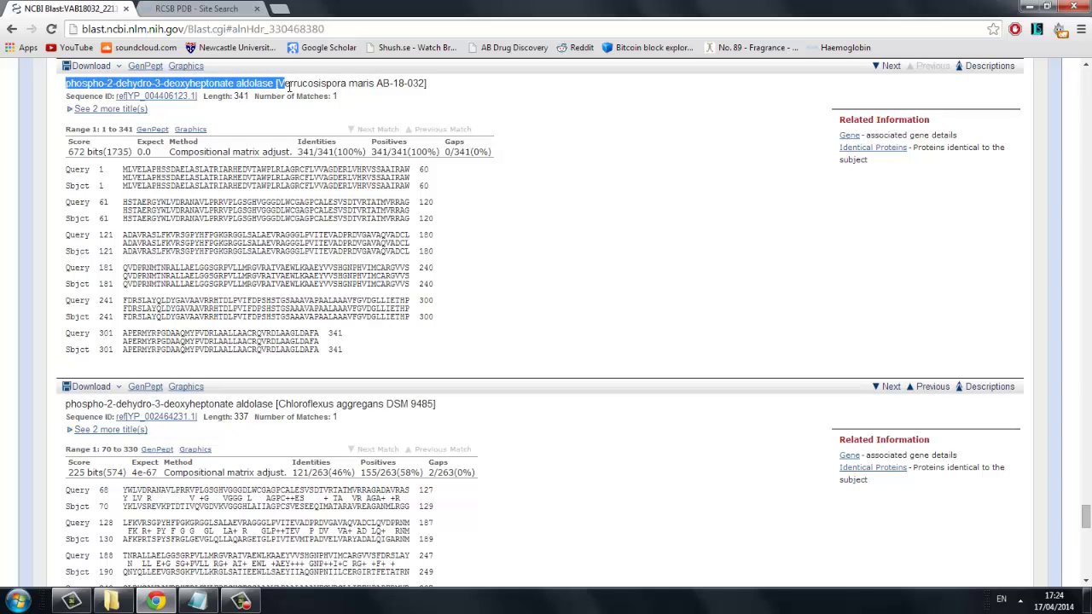
pyautogui.rightClick(271, 84)
pyautogui.click(295, 89)
pyautogui.click(196, 8)
pyautogui.click(285, 170)
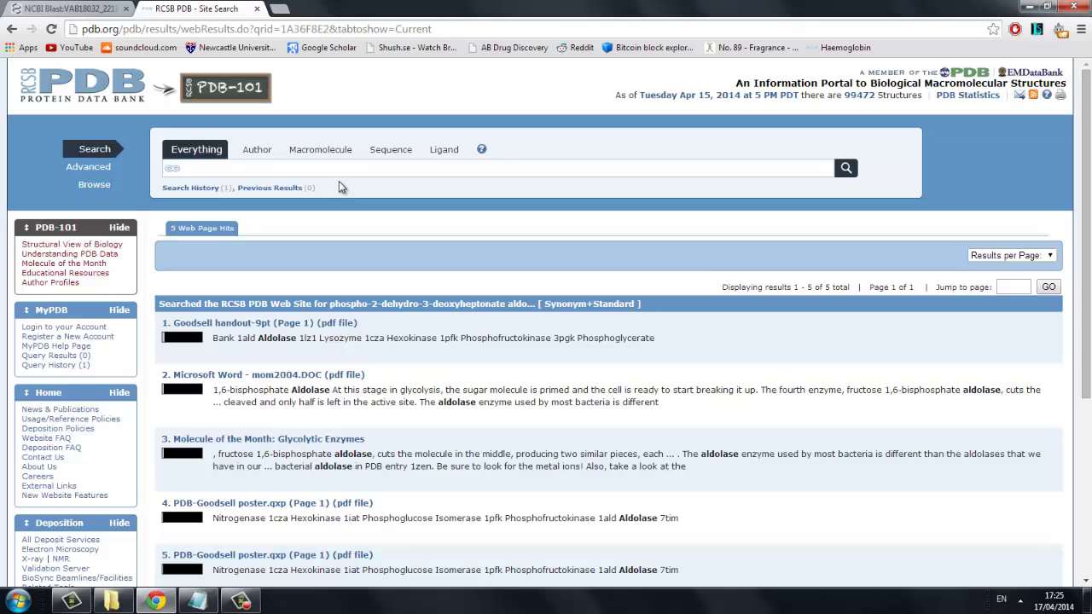
pyautogui.hotkey('ctrl', 'v')
pyautogui.click(845, 168)
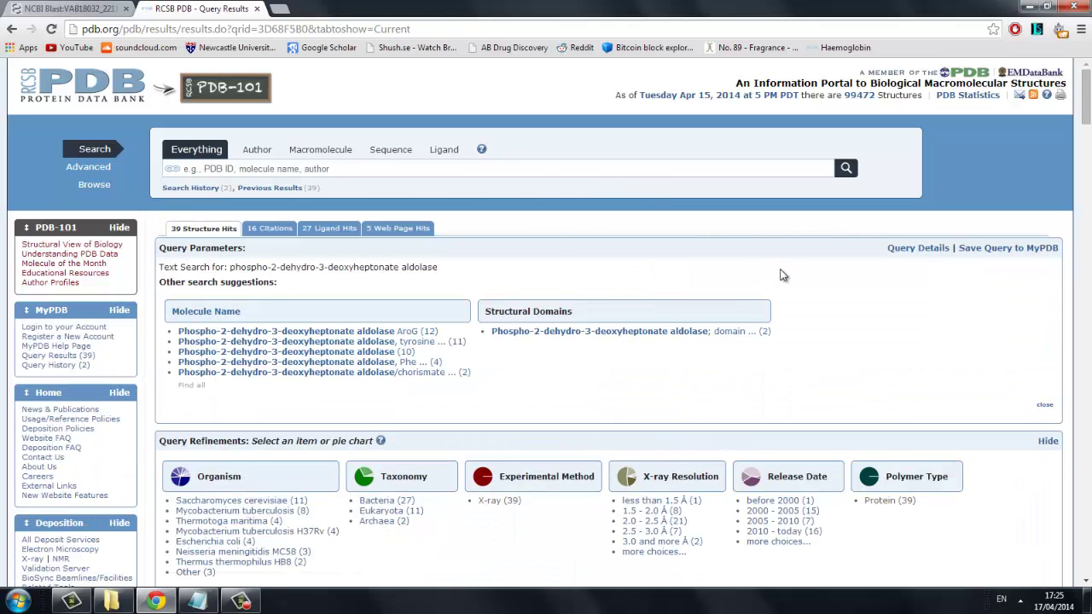
pyautogui.scroll(-7, 784, 277)
pyautogui.scroll(-1, 768, 286)
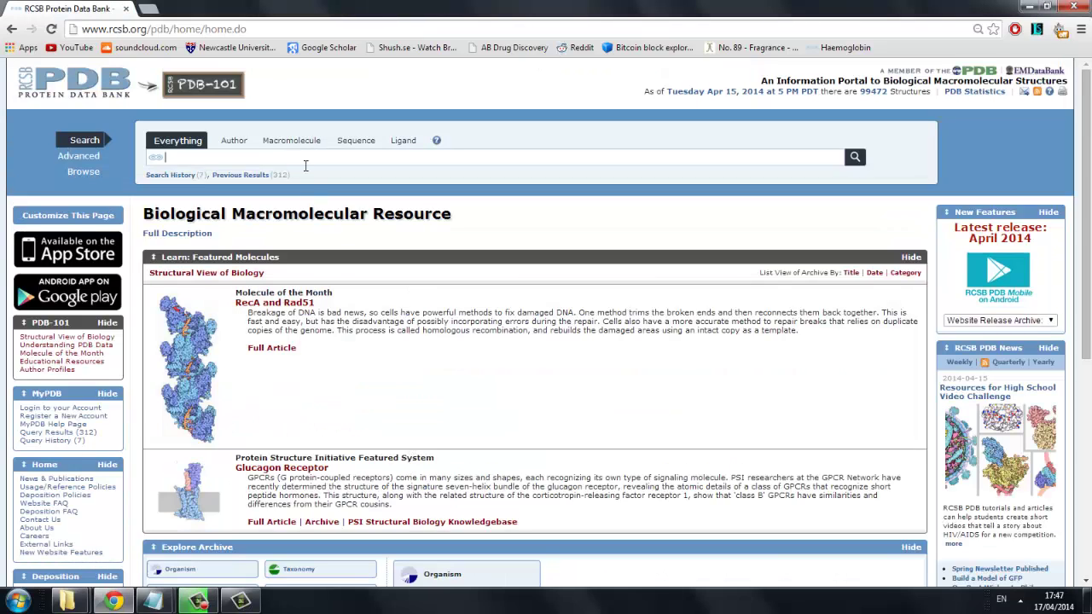
# Step: Search 'green fluorescent protein' and download entry 4KW4 as a text PDB file
pyautogui.write('green')
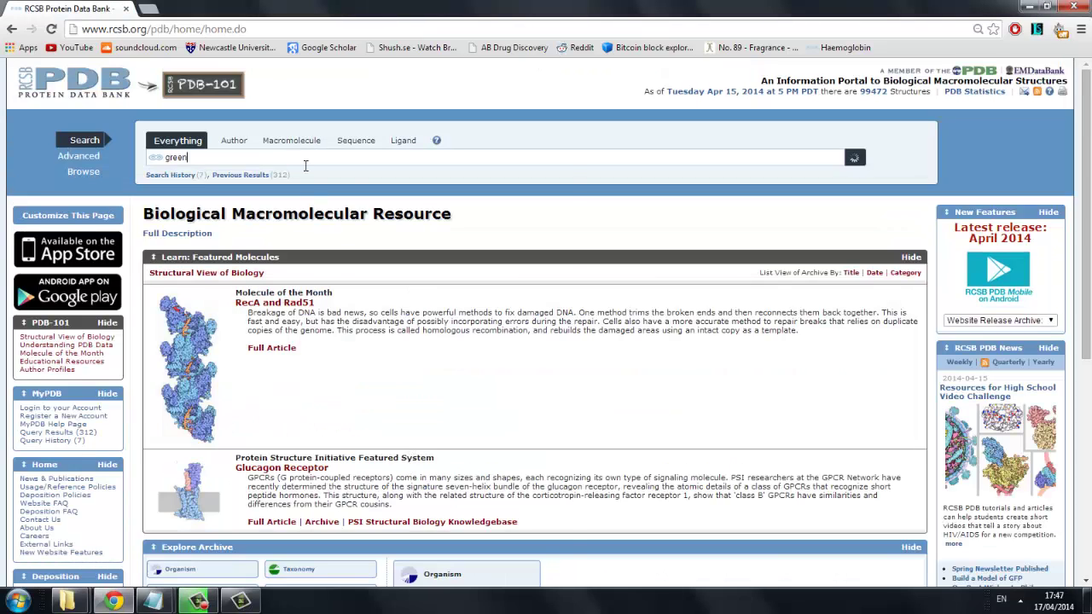
pyautogui.write(' fluorescen')
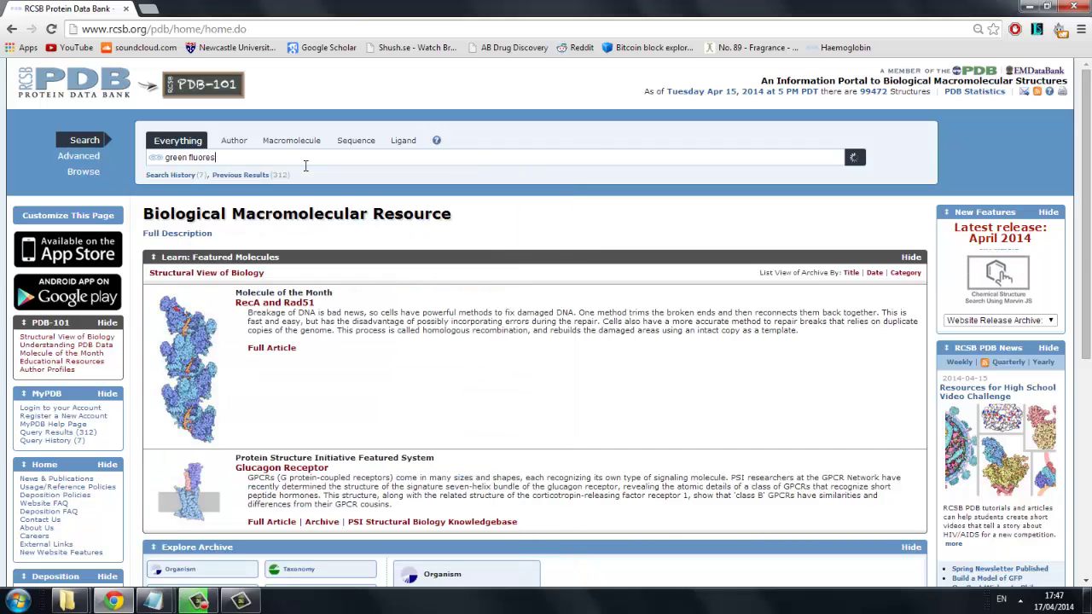
pyautogui.write('t protein')
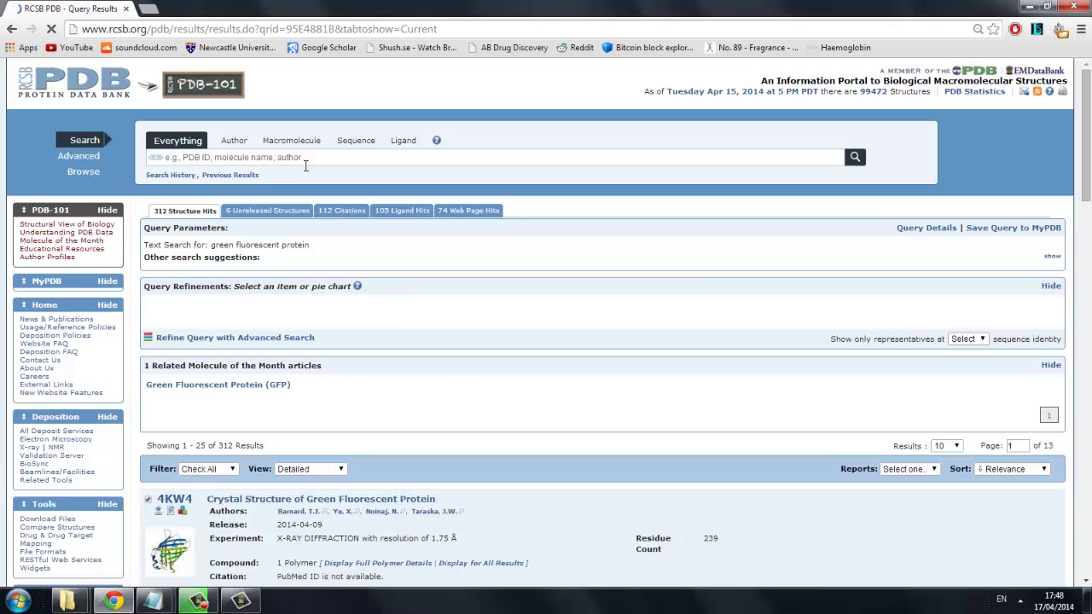
pyautogui.scroll(-10, 536, 381)
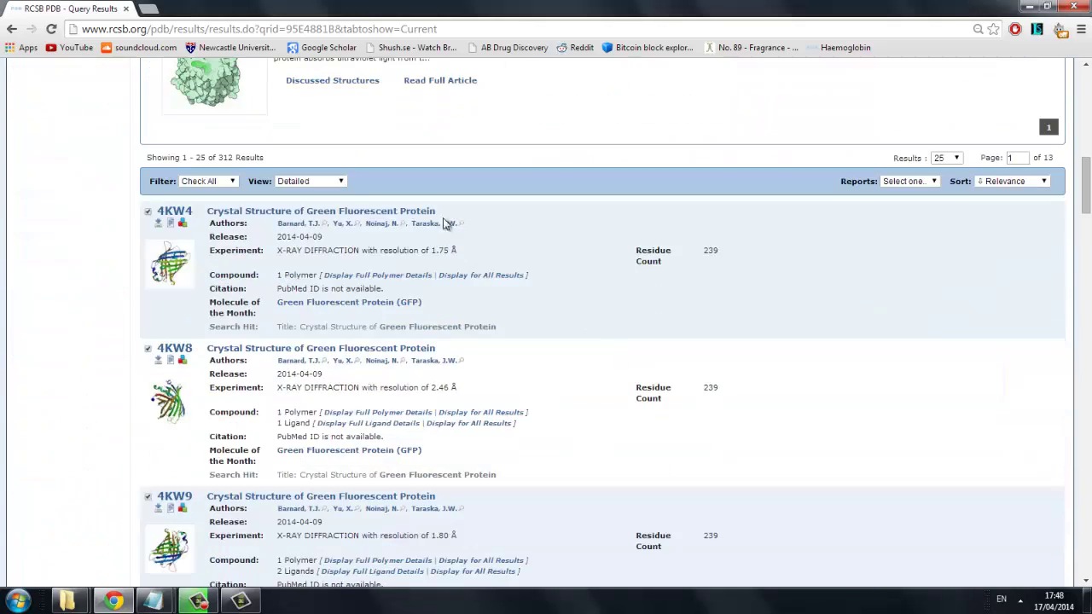
pyautogui.click(391, 212)
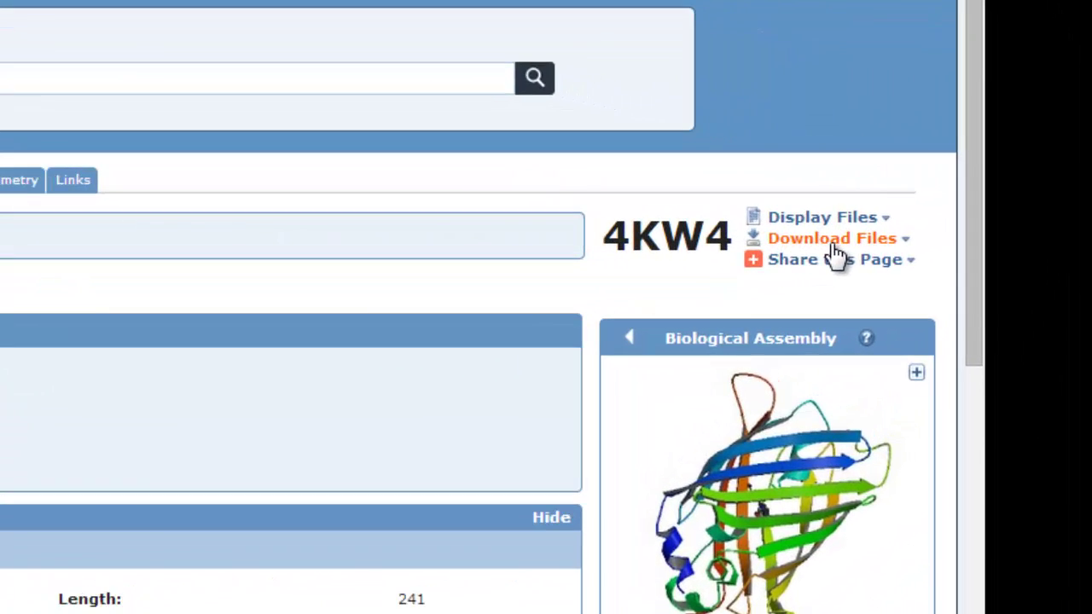
pyautogui.click(833, 244)
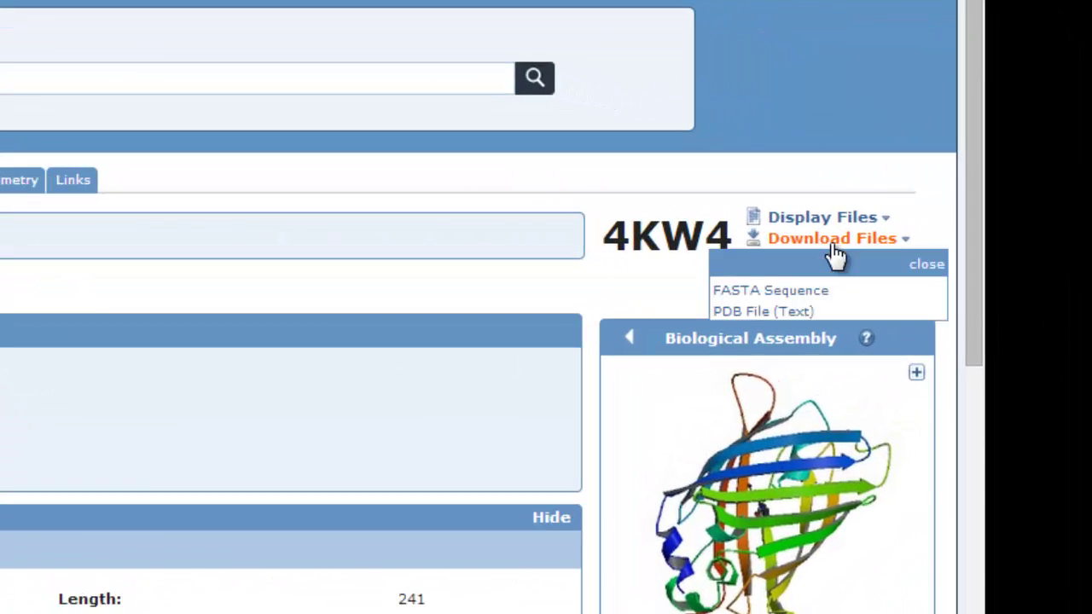
pyautogui.click(770, 323)
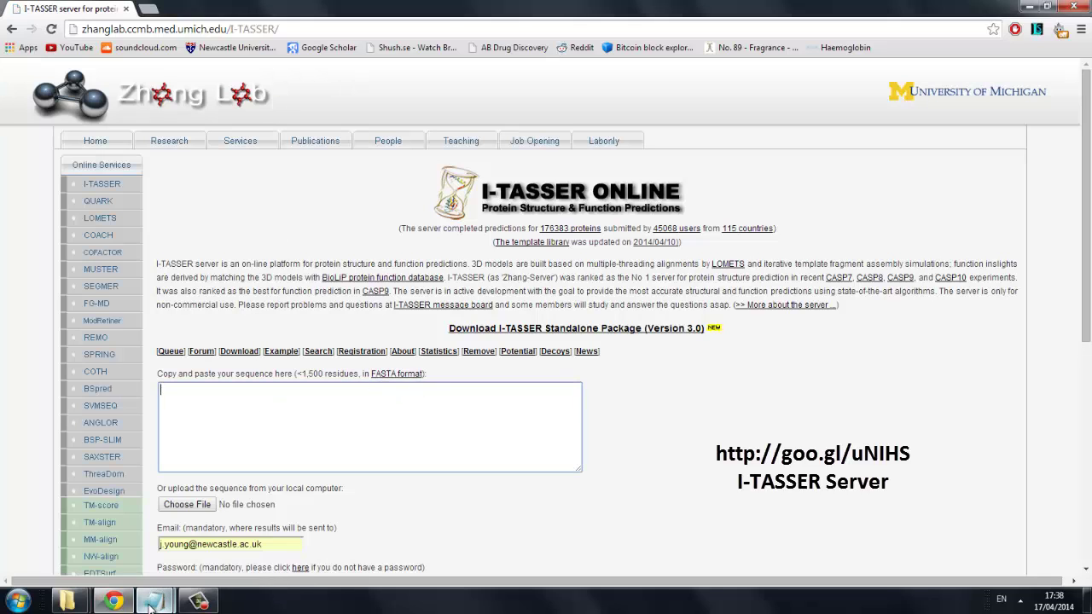
# Step: Copy the DAHP sequence from Notepad and paste it into the I-TASSER sequence box
pyautogui.moveTo(154, 601)
pyautogui.click(236, 544)
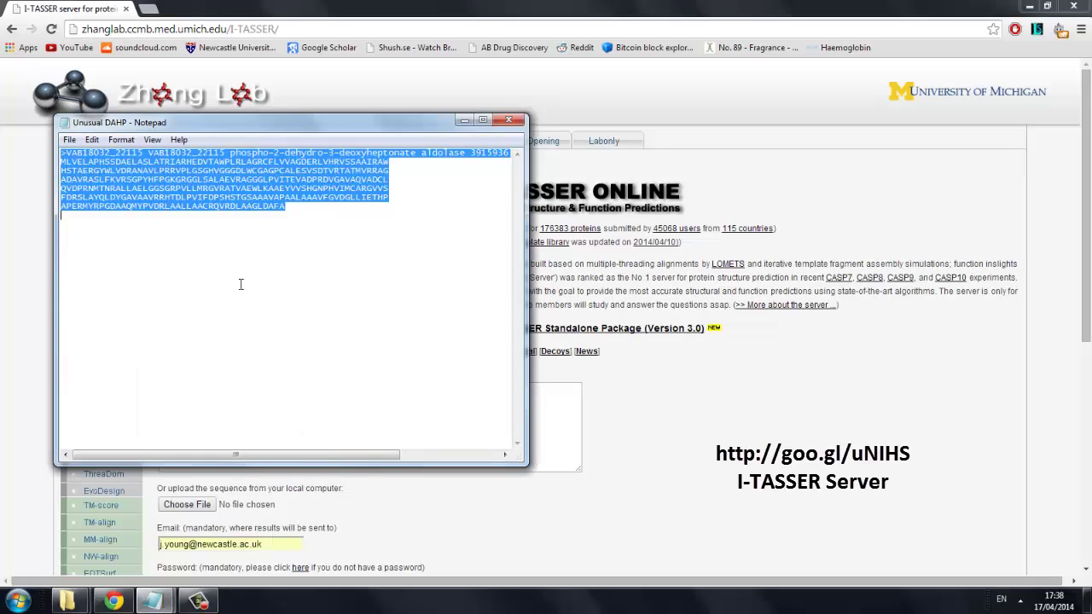
pyautogui.rightClick(245, 195)
pyautogui.click(273, 233)
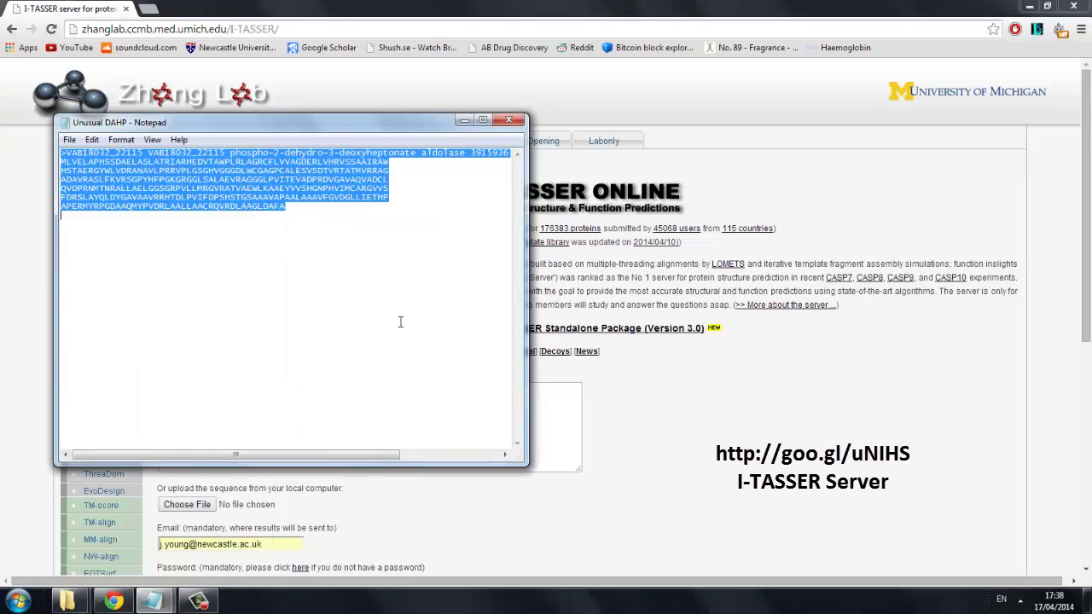
pyautogui.click(547, 402)
pyautogui.rightClick(546, 402)
pyautogui.click(604, 244)
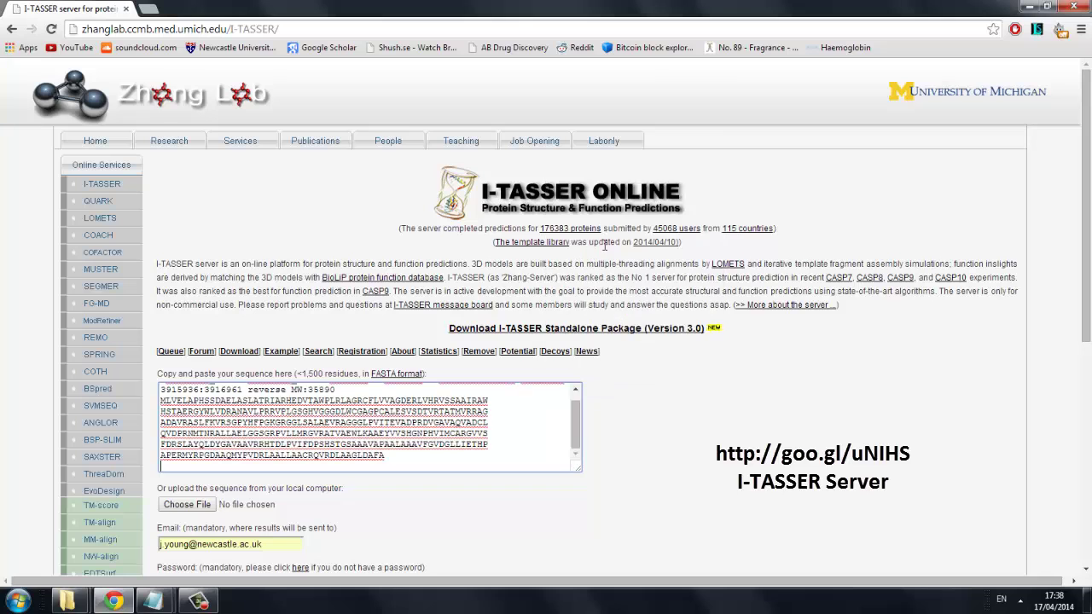
# Step: Enter 'Unusual DAHP' as the protein ID
pyautogui.scroll(-3, 697, 408)
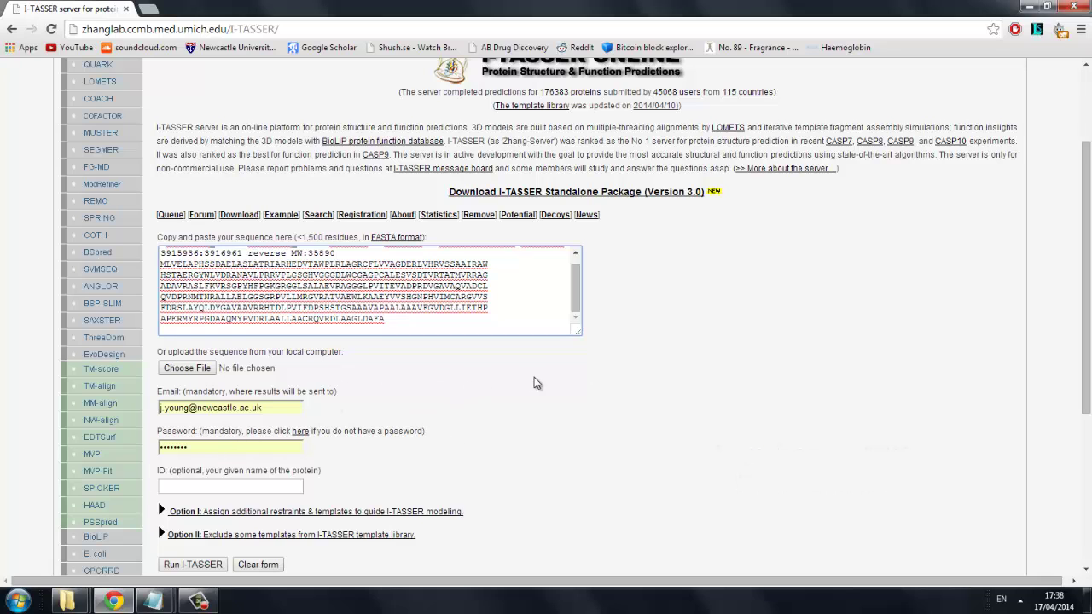
pyautogui.click(278, 486)
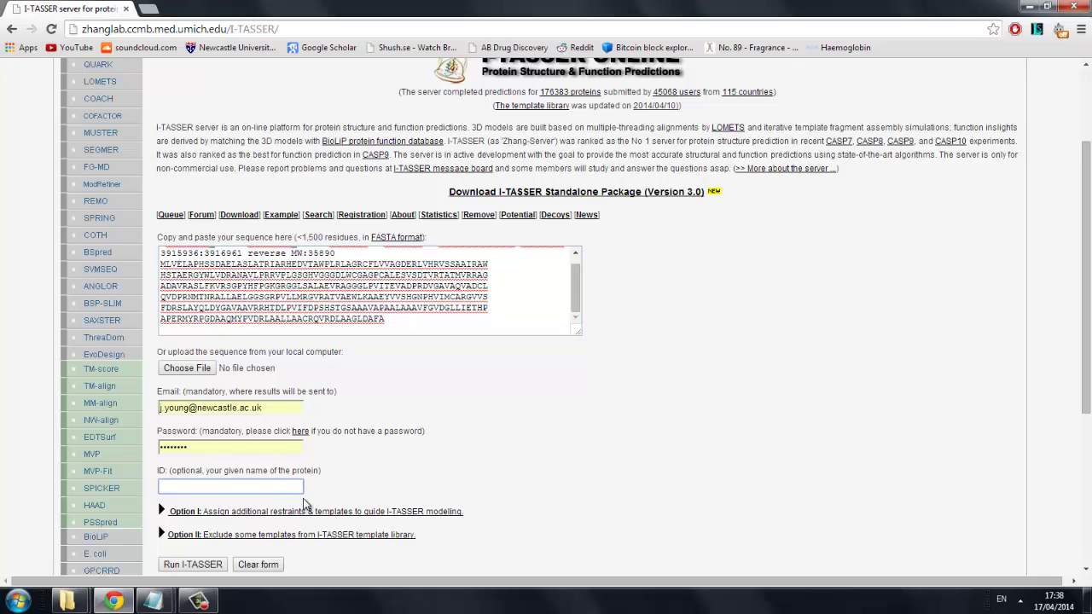
pyautogui.write('Unusual DAHP')
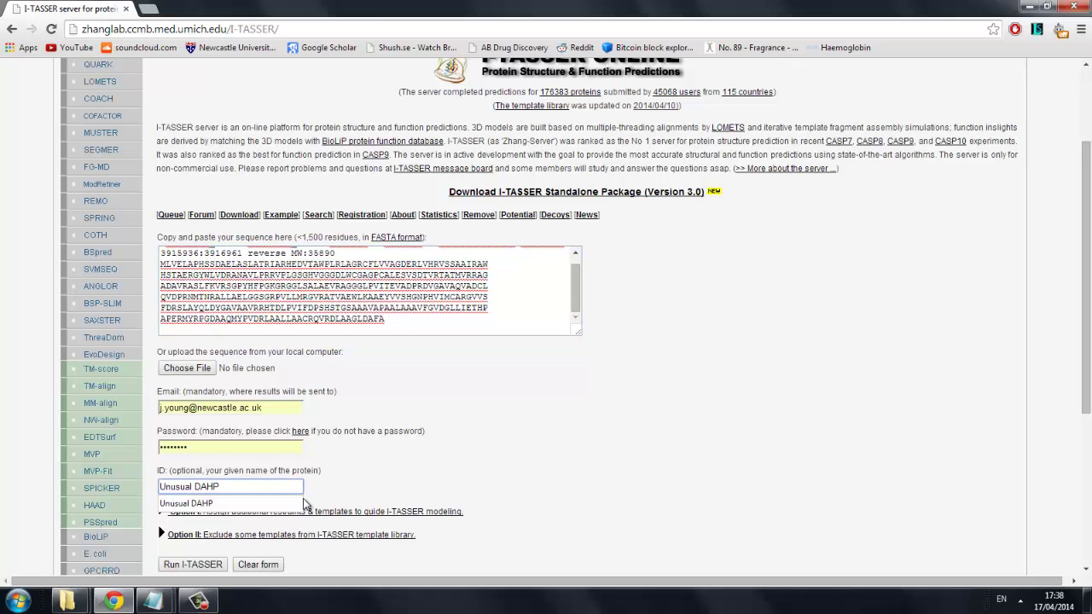
pyautogui.click(305, 504)
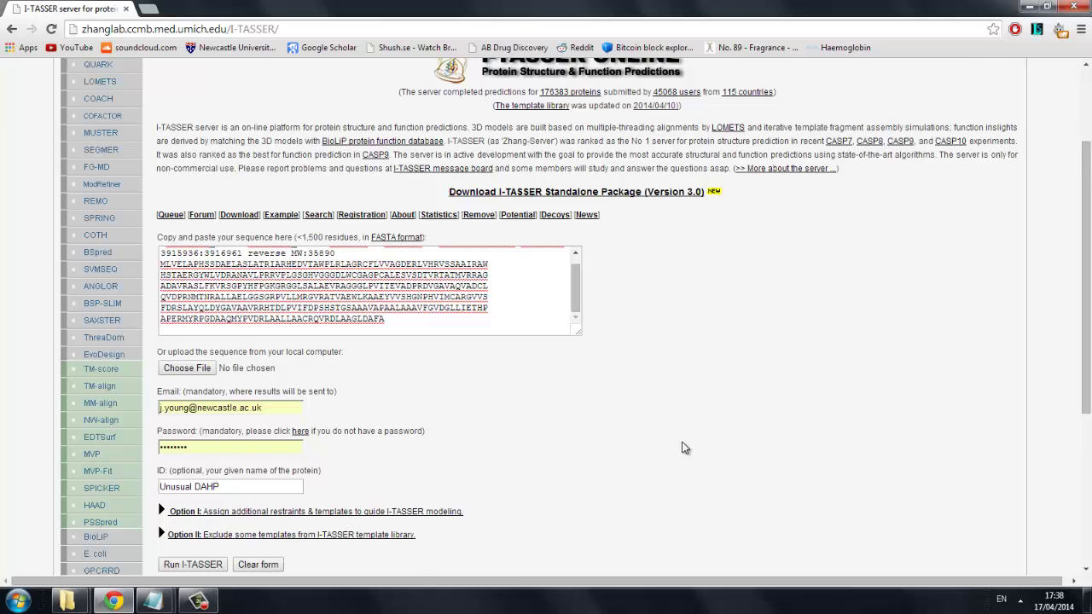
pyautogui.scroll(-1, 674, 452)
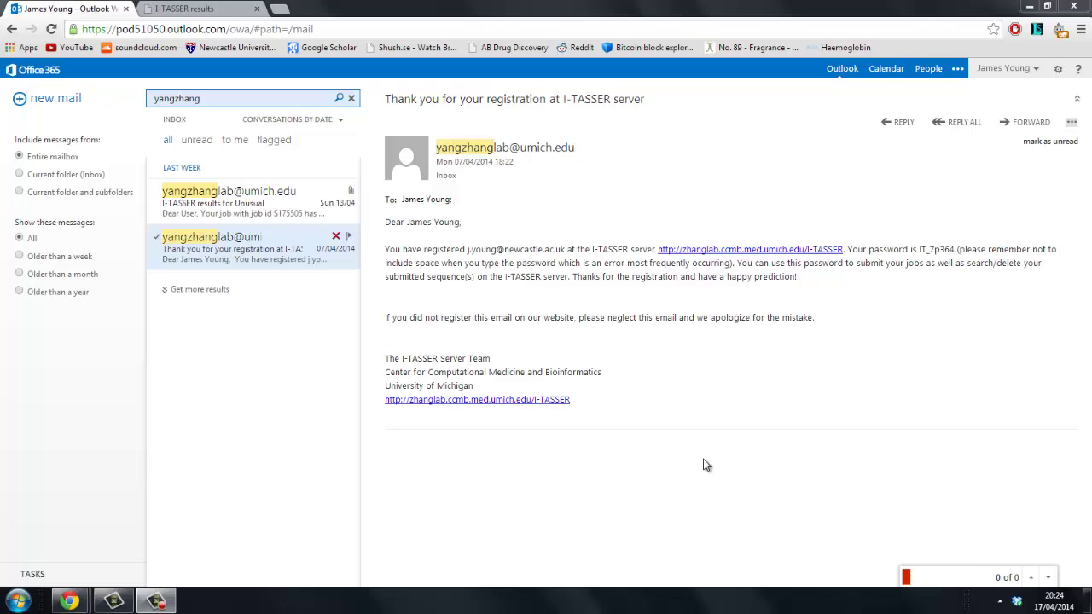
# Step: Open the 'I-TASSER results for Unusual' message in the reading pane
pyautogui.click(249, 213)
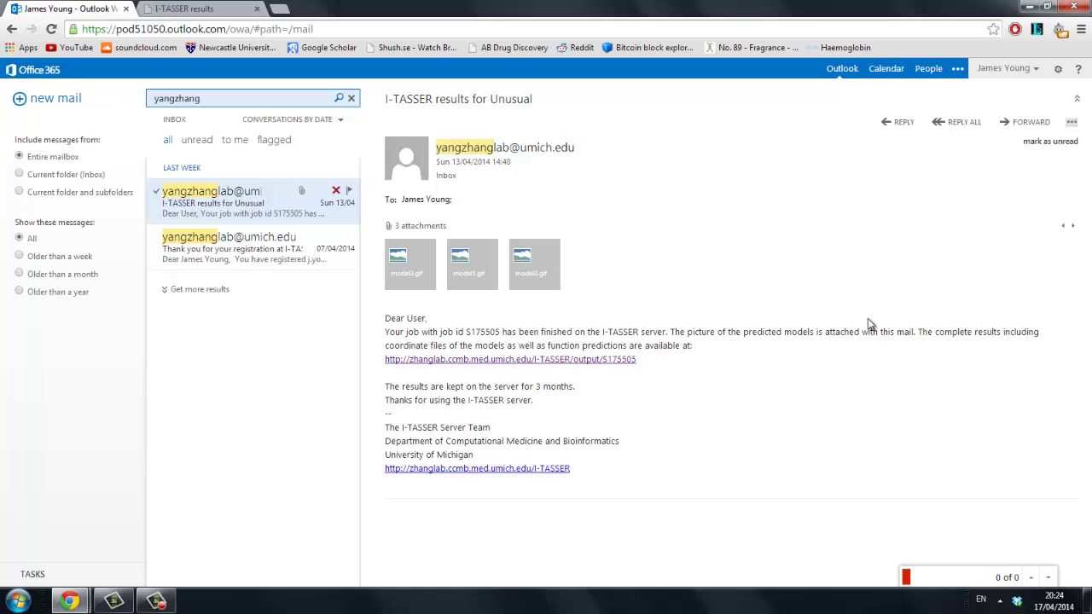
# Step: Open the results link from the email, run the Java content once, and scroll to Top 5 Models
pyautogui.click(607, 360)
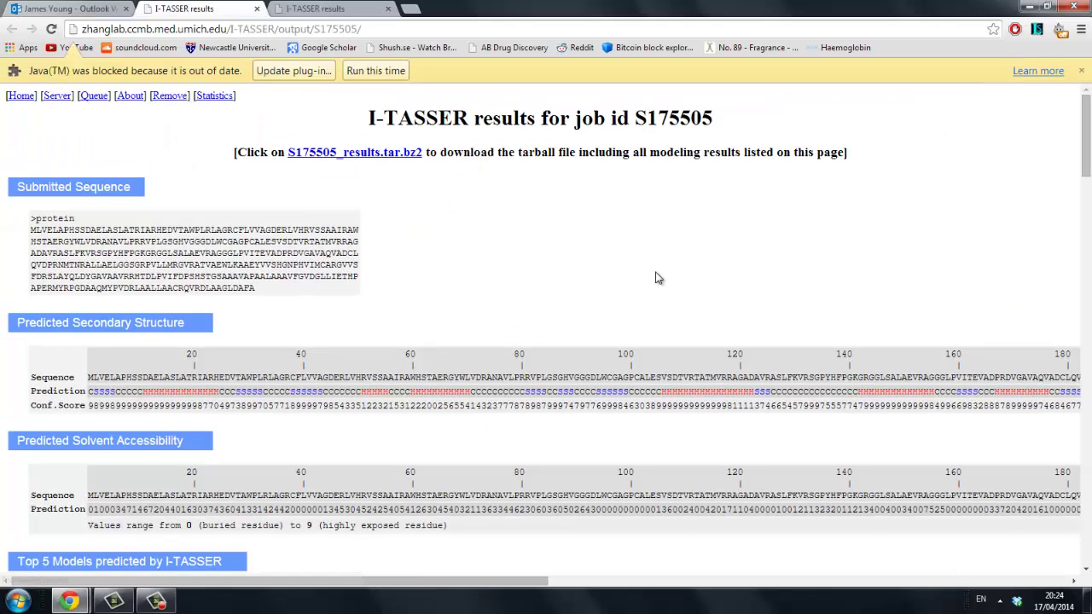
pyautogui.click(357, 77)
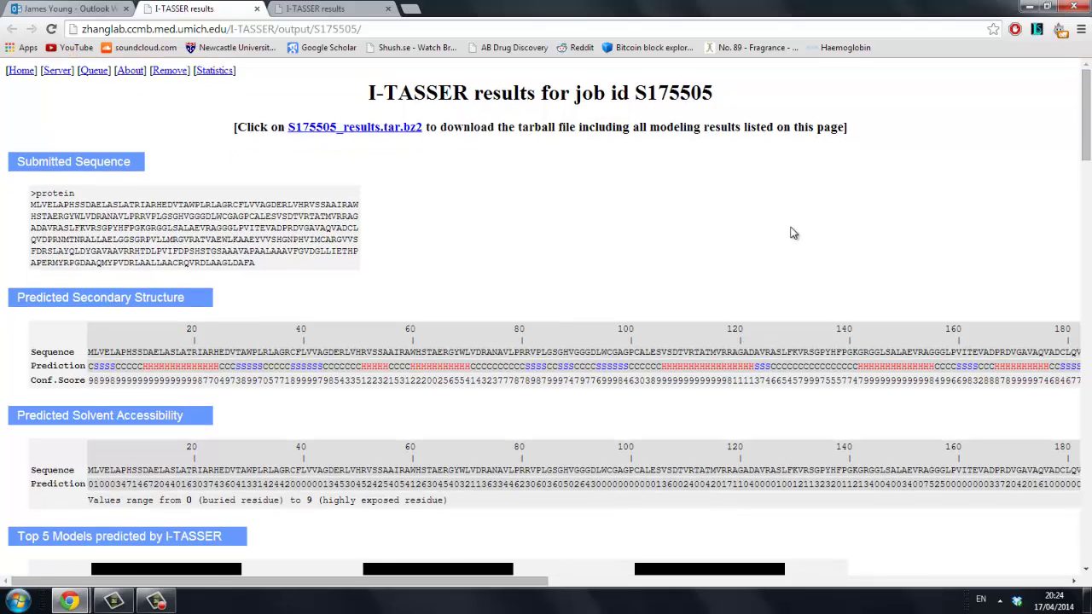
pyautogui.scroll(-5, 861, 224)
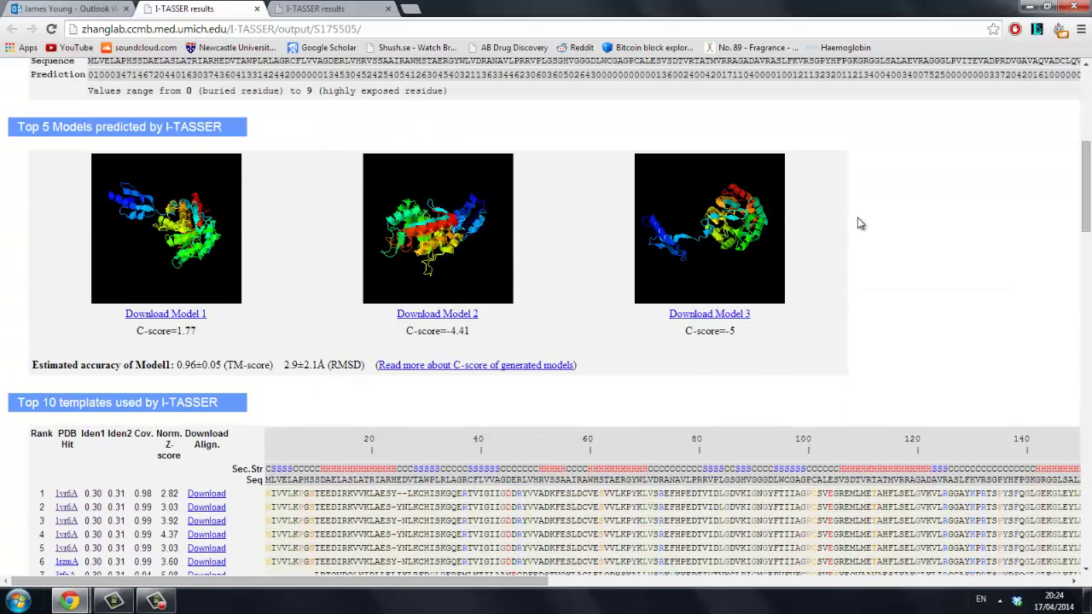